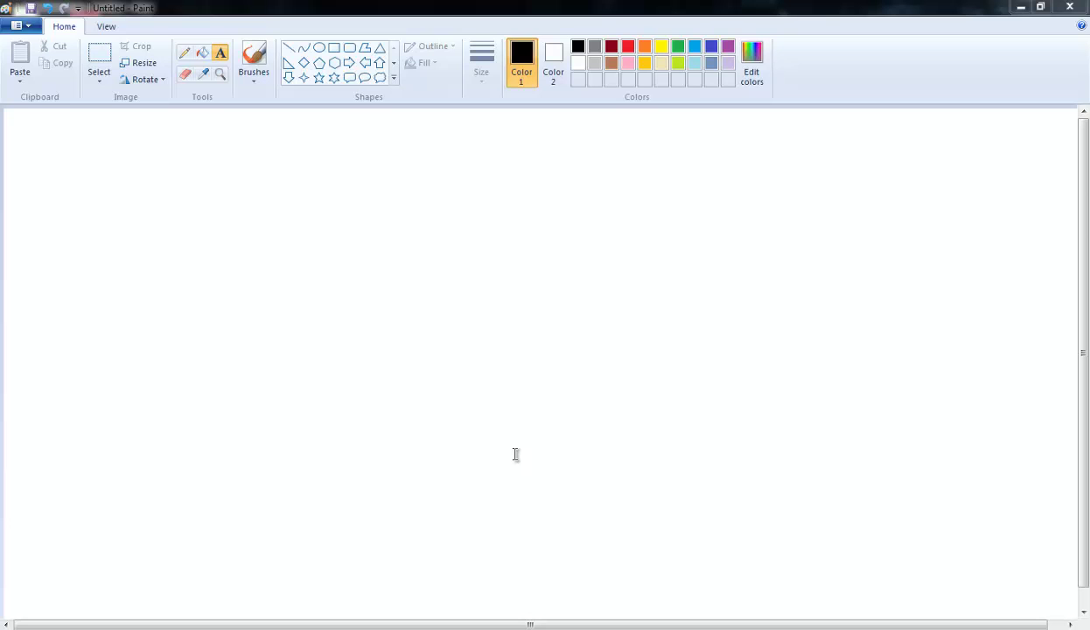
# Step: Write '12 x 13' as black Fixedsys 28 text near the top-left of the canvas
pyautogui.click(199, 186)
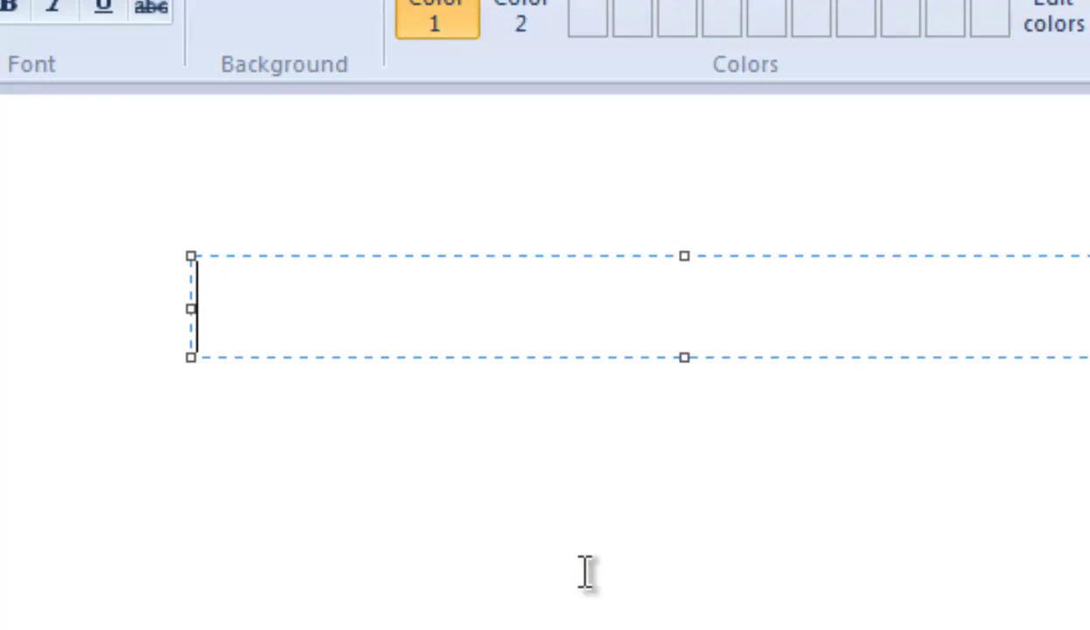
pyautogui.write('12')
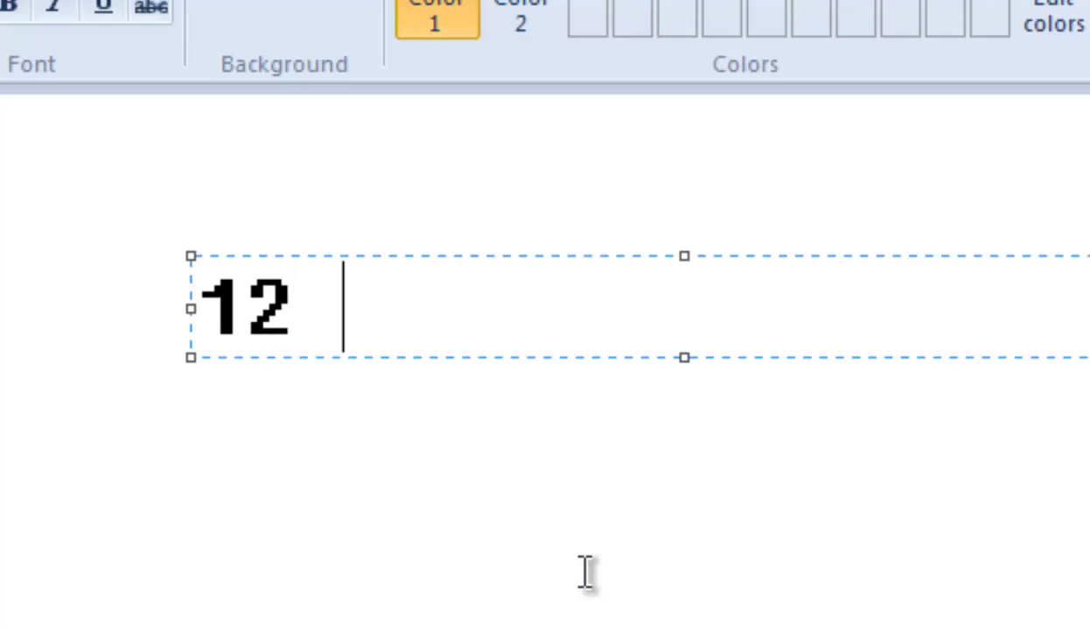
pyautogui.write('  x 13')
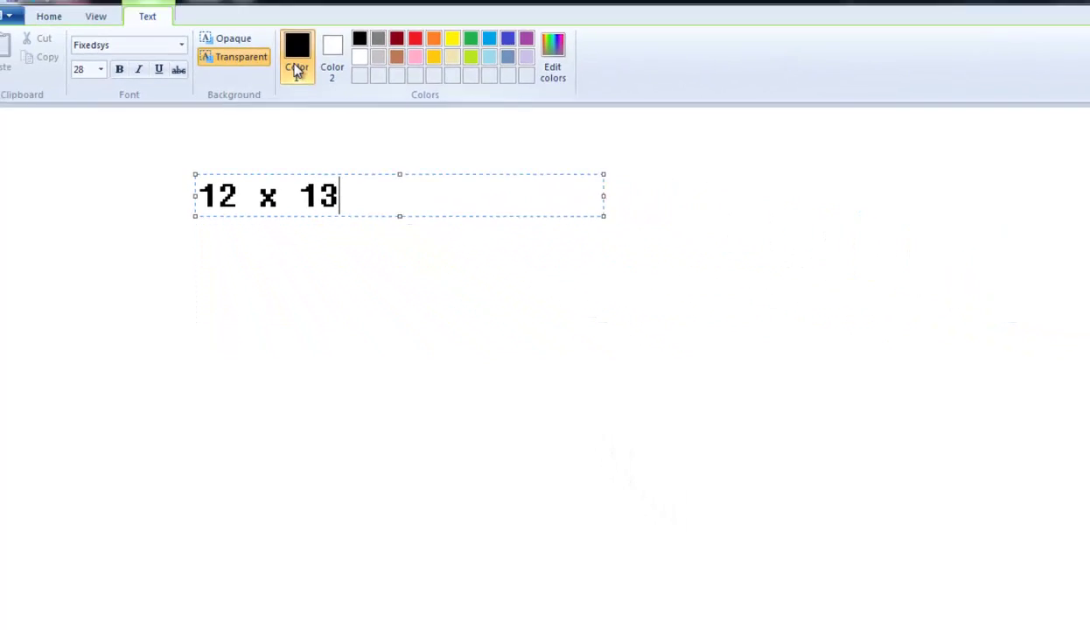
pyautogui.click(286, 454)
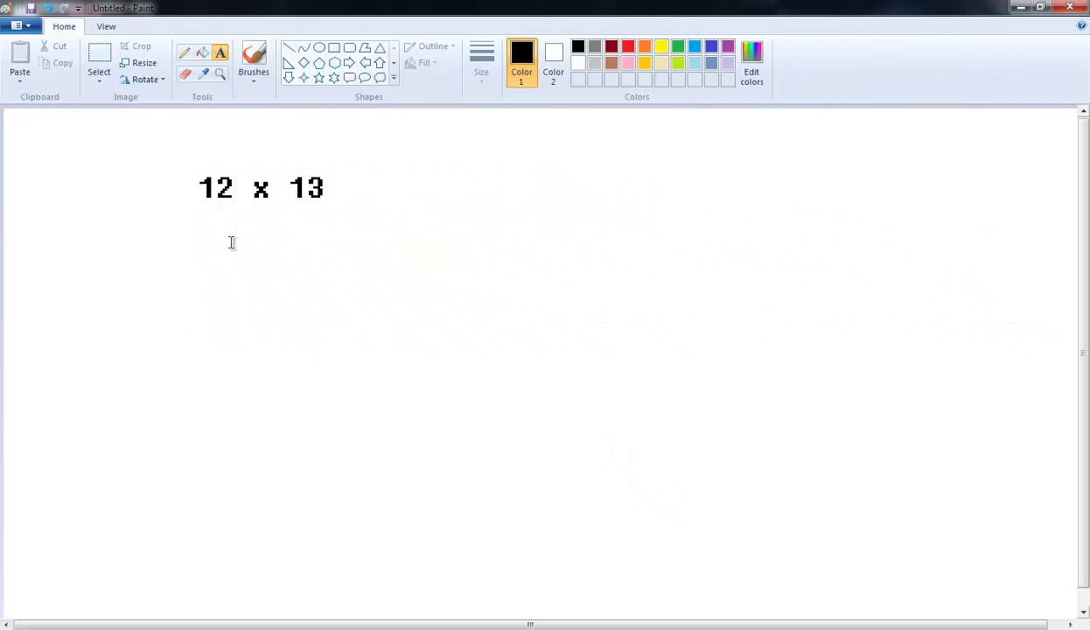
# Step: Choose a brush style and set it to the thickest size
pyautogui.click(254, 72)
pyautogui.click(284, 120)
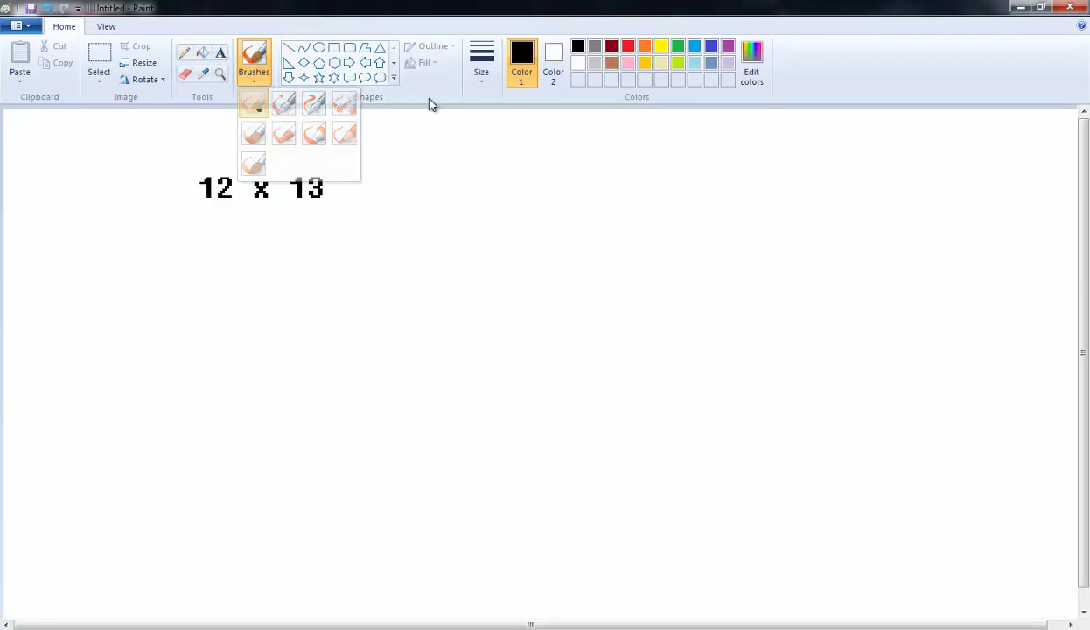
pyautogui.click(481, 63)
pyautogui.click(482, 194)
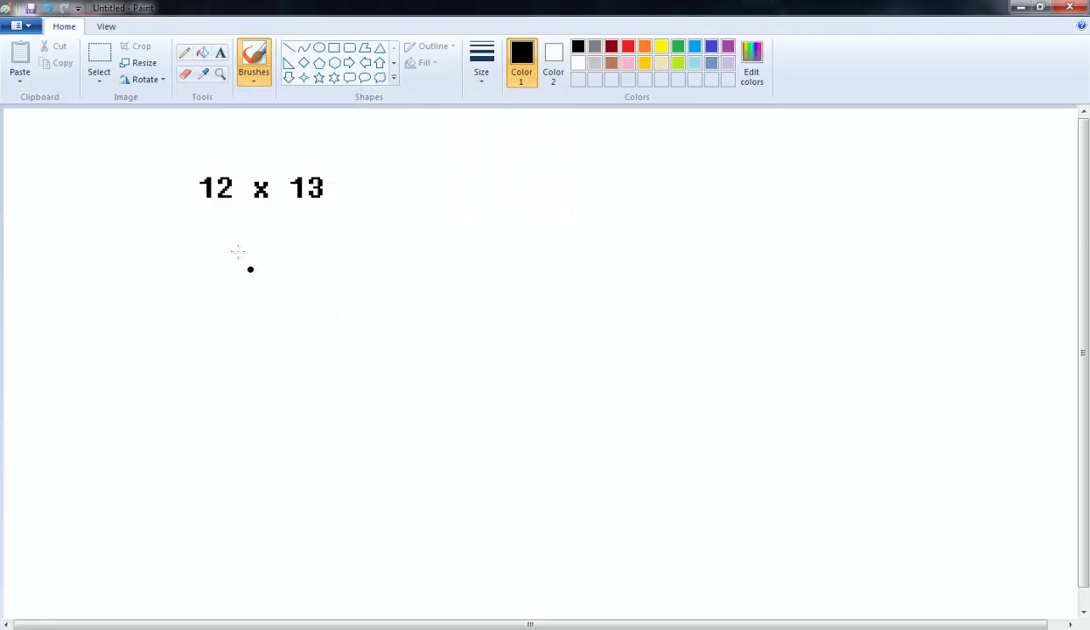
# Step: Mark under the 1 and the 2 of 12, then draw one slanted line and two parallel slanted lines
pyautogui.moveTo(203, 205); pyautogui.dragTo(212, 207)
pyautogui.moveTo(364, 256)
pyautogui.mouseDown()
pyautogui.moveTo(221, 516)
pyautogui.moveTo(227, 525)
pyautogui.mouseUp()
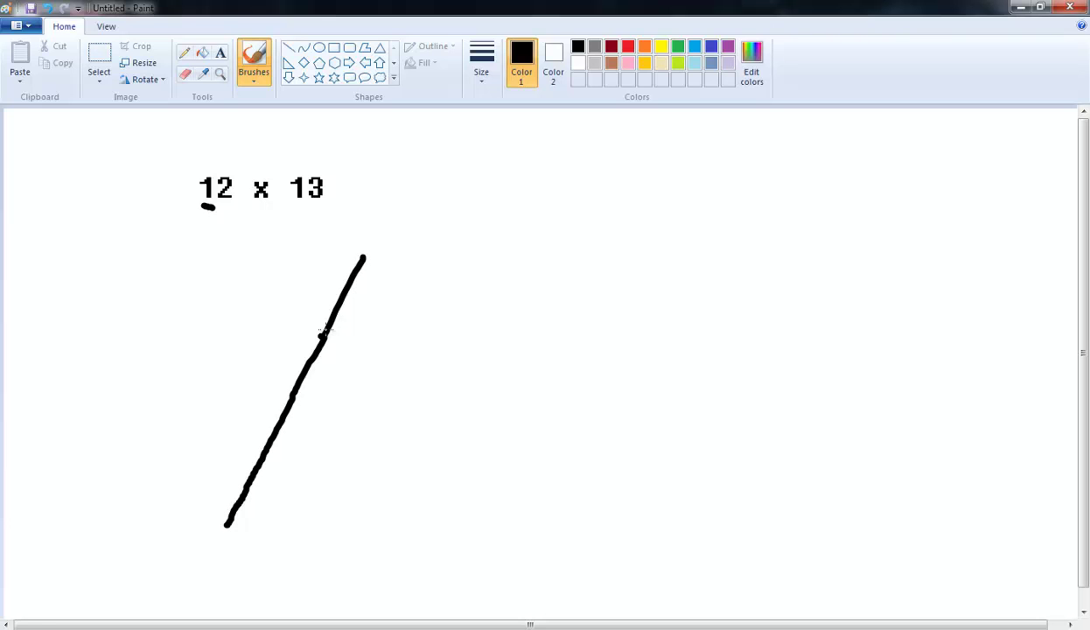
pyautogui.moveTo(220, 208); pyautogui.dragTo(233, 207)
pyautogui.moveTo(447, 274); pyautogui.dragTo(340, 552)
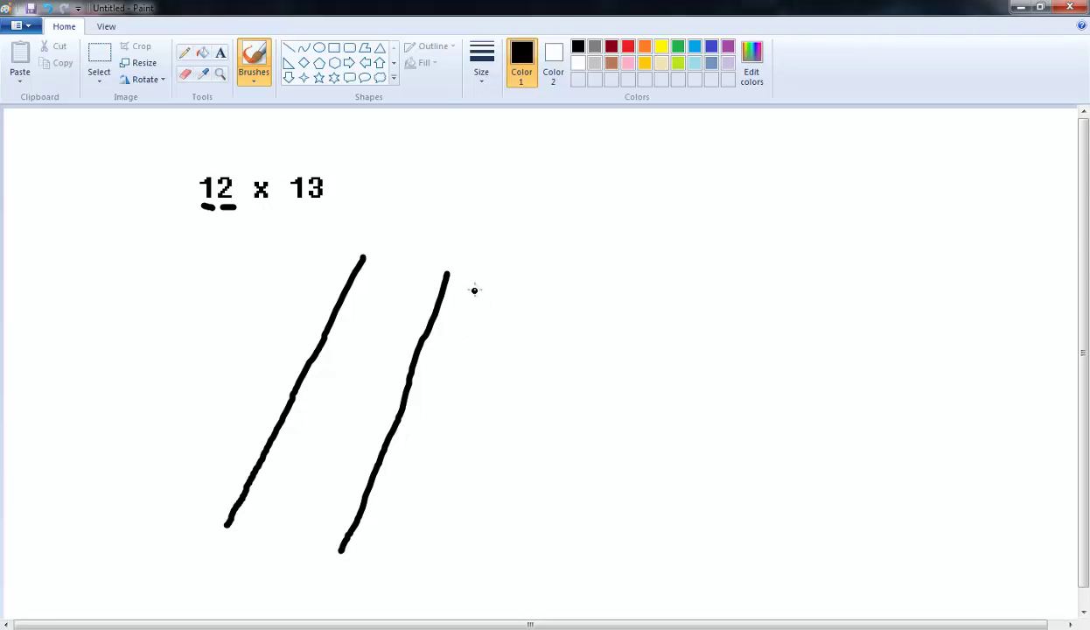
pyautogui.moveTo(473, 286); pyautogui.dragTo(374, 577)
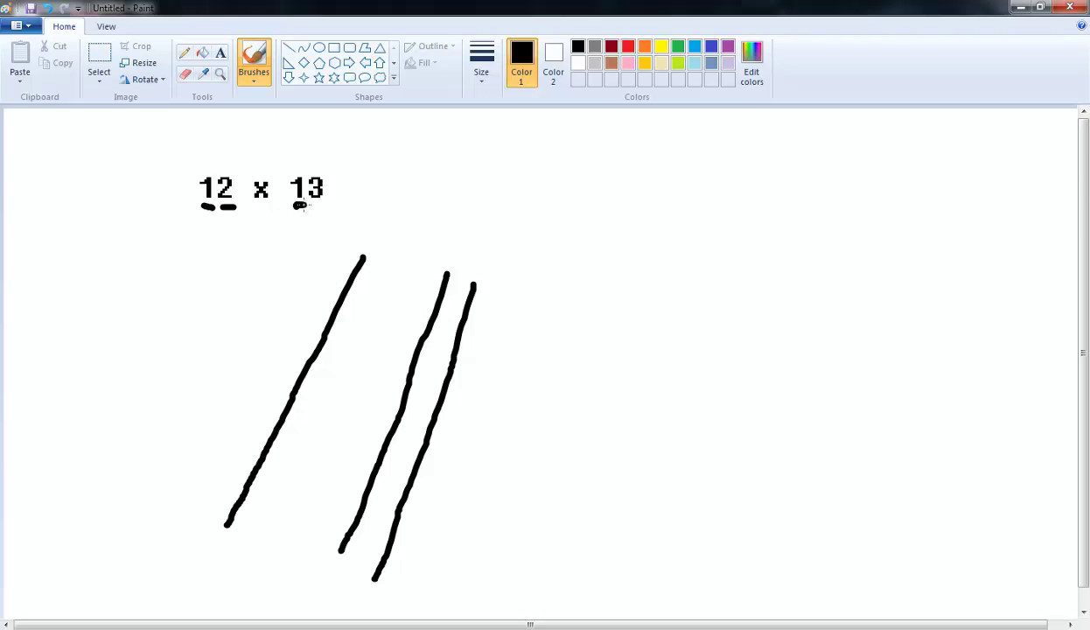
# Step: Underline 13, add one bottom crossing line and three top crossing lines, and undo a stray dot
pyautogui.moveTo(300, 205); pyautogui.dragTo(307, 207)
pyautogui.moveTo(303, 275); pyautogui.dragTo(570, 388)
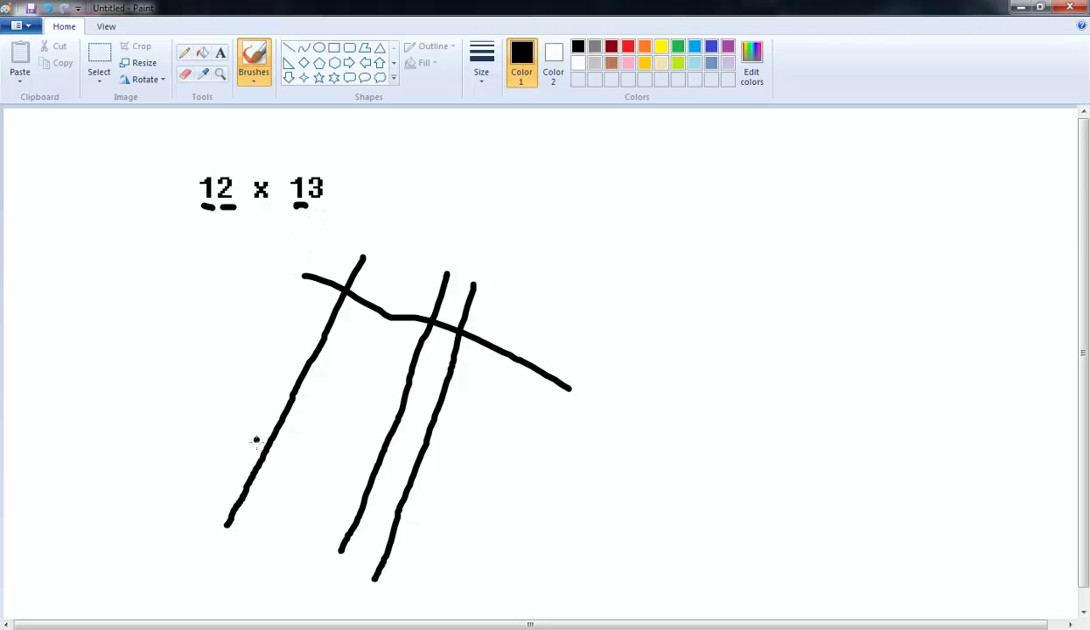
pyautogui.moveTo(227, 473); pyautogui.dragTo(469, 562)
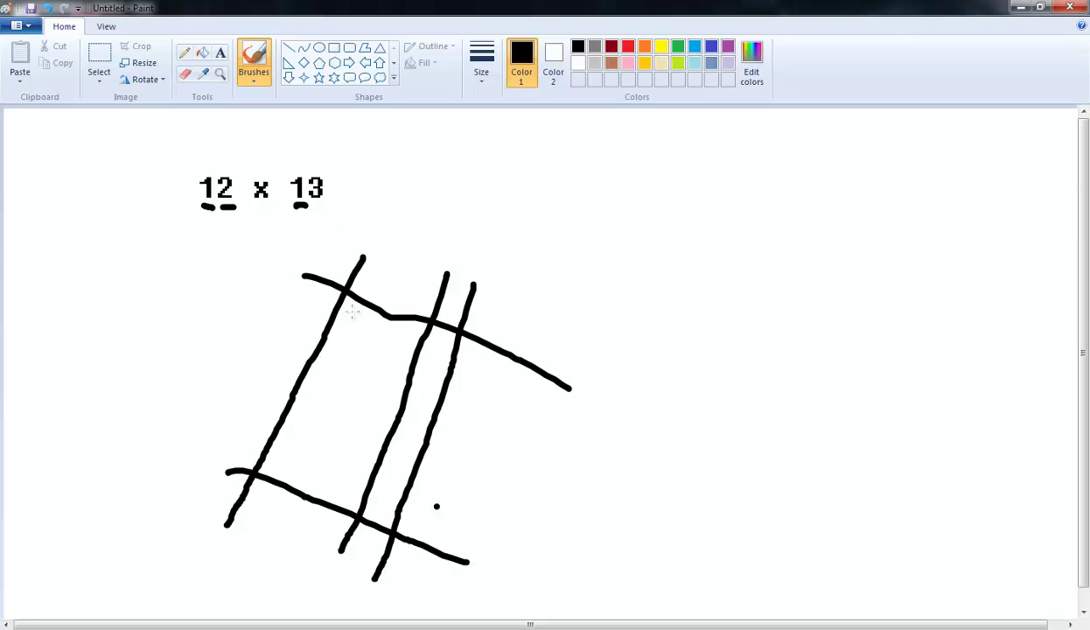
pyautogui.moveTo(297, 207); pyautogui.dragTo(336, 202)
pyautogui.moveTo(297, 293); pyautogui.dragTo(533, 397)
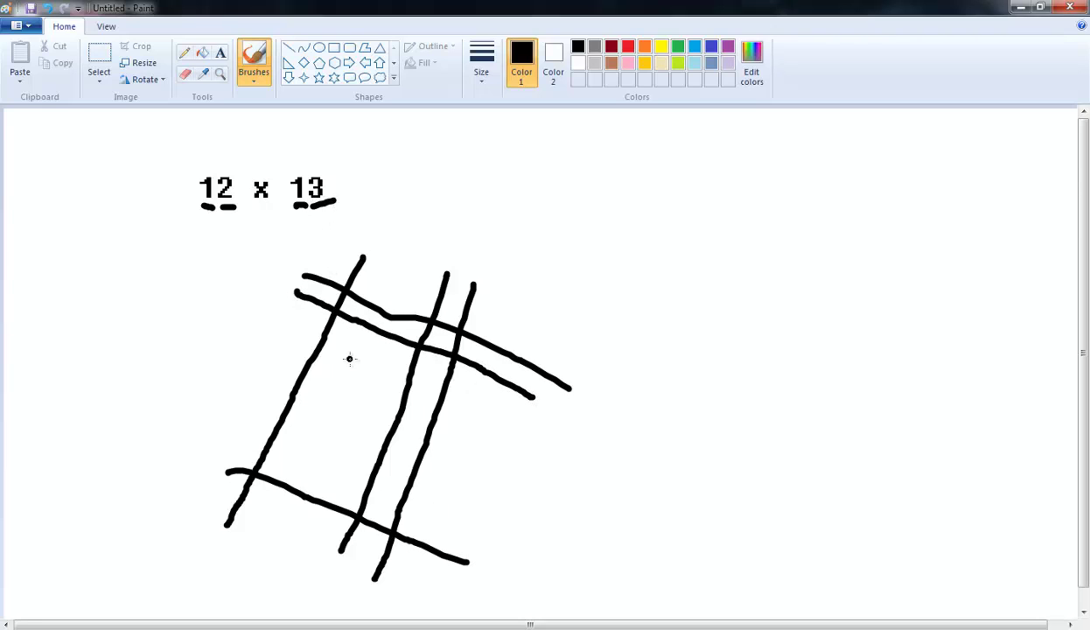
pyautogui.moveTo(293, 319); pyautogui.dragTo(529, 417)
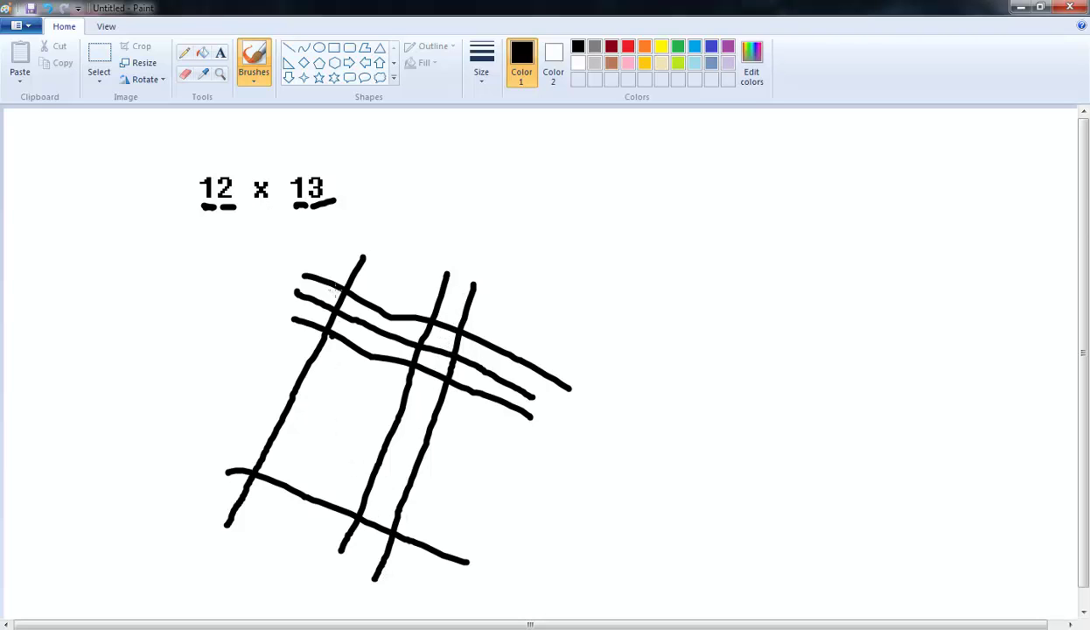
pyautogui.click(310, 212)
pyautogui.hotkey('ctrl', 'z')
# Step: Circle the middle intersections in light turquoise and the upper-right ones in lime green
pyautogui.click(696, 63)
pyautogui.moveTo(267, 278)
pyautogui.mouseDown()
pyautogui.moveTo(340, 251)
pyautogui.moveTo(408, 294)
pyautogui.moveTo(363, 397)
pyautogui.moveTo(382, 470)
pyautogui.moveTo(437, 538)
pyautogui.moveTo(446, 577)
pyautogui.moveTo(378, 576)
pyautogui.moveTo(324, 483)
pyautogui.moveTo(322, 389)
pyautogui.moveTo(270, 278)
pyautogui.mouseUp()
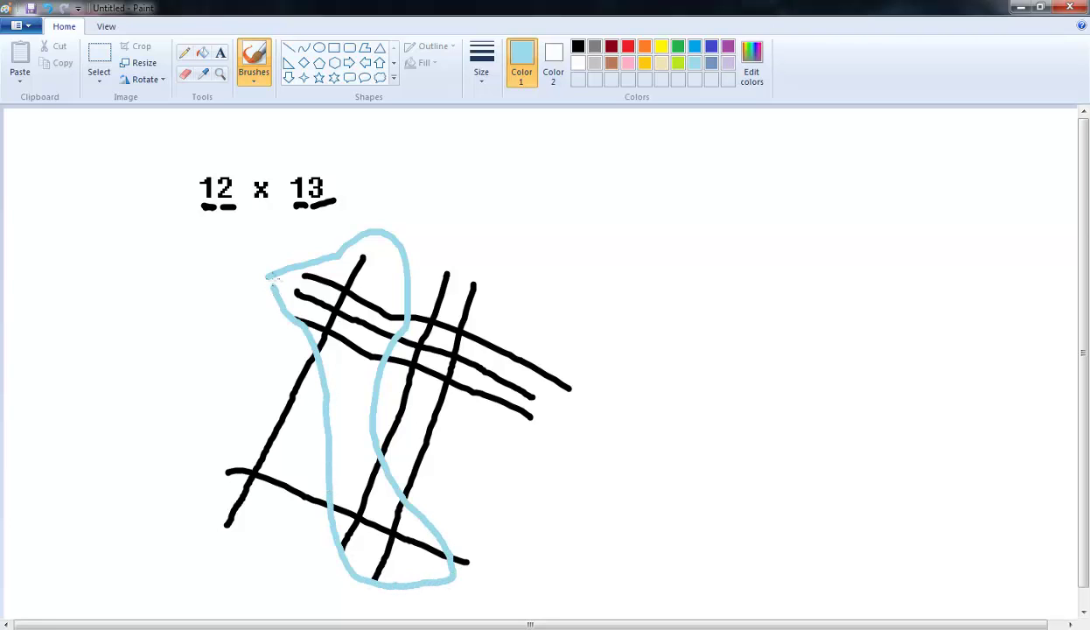
pyautogui.click(678, 63)
pyautogui.click(437, 274)
pyautogui.moveTo(470, 255)
pyautogui.mouseDown()
pyautogui.moveTo(409, 287)
pyautogui.moveTo(386, 350)
pyautogui.moveTo(427, 411)
pyautogui.moveTo(534, 421)
pyautogui.moveTo(523, 289)
pyautogui.moveTo(470, 256)
pyautogui.mouseUp()
# Step: Loop the lower-left crossing in turquoise, then retrace that loop in a brighter blue
pyautogui.click(694, 63)
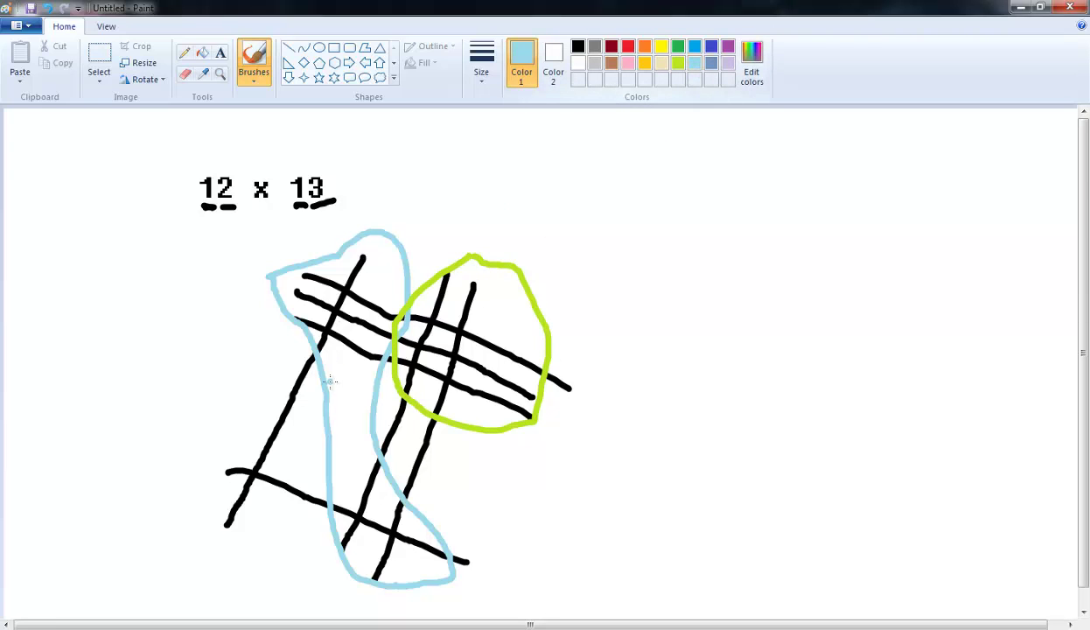
pyautogui.moveTo(253, 426)
pyautogui.mouseDown()
pyautogui.moveTo(300, 472)
pyautogui.moveTo(297, 522)
pyautogui.moveTo(210, 529)
pyautogui.moveTo(201, 459)
pyautogui.moveTo(251, 443)
pyautogui.mouseUp()
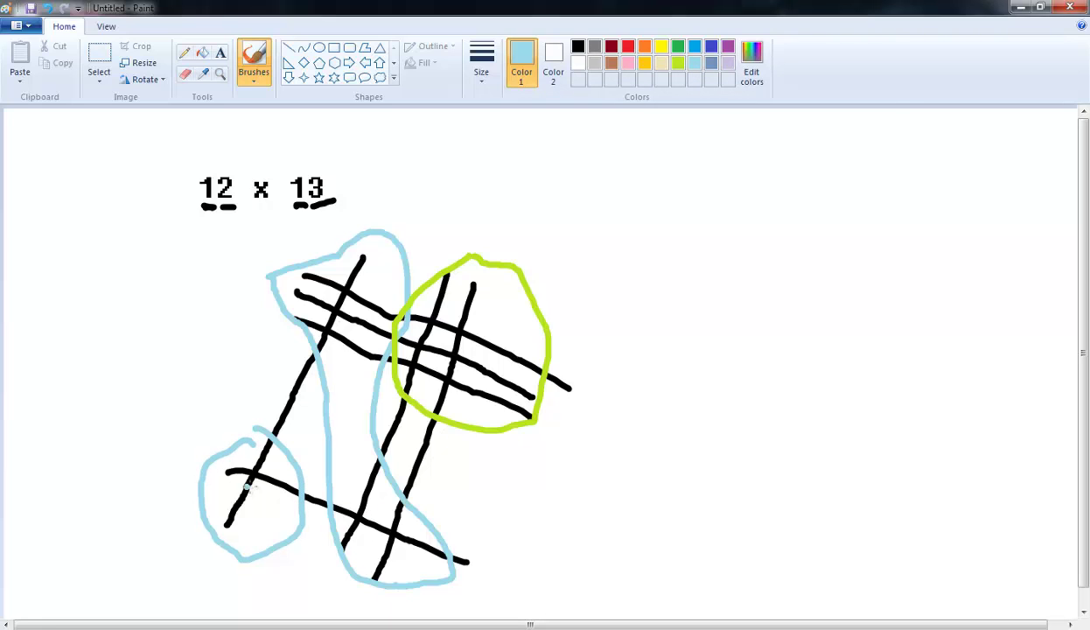
pyautogui.click(694, 46)
pyautogui.moveTo(254, 431)
pyautogui.mouseDown()
pyautogui.moveTo(194, 512)
pyautogui.moveTo(241, 543)
pyautogui.moveTo(291, 519)
pyautogui.moveTo(260, 428)
pyautogui.mouseUp()
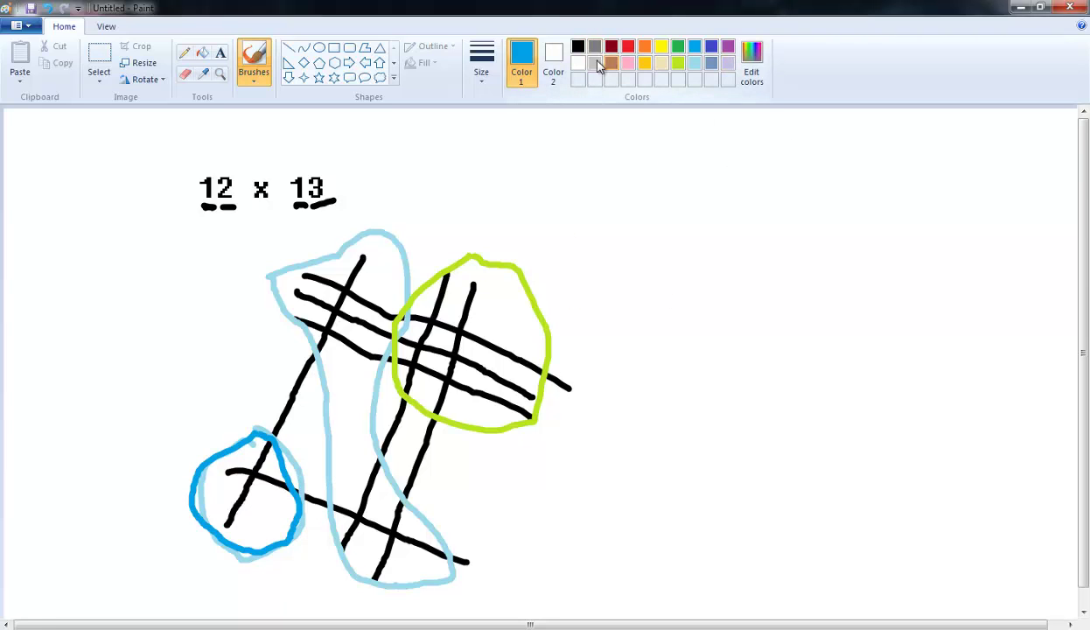
# Step: Select red as the painting colour for the intersection dots
pyautogui.click(629, 47)
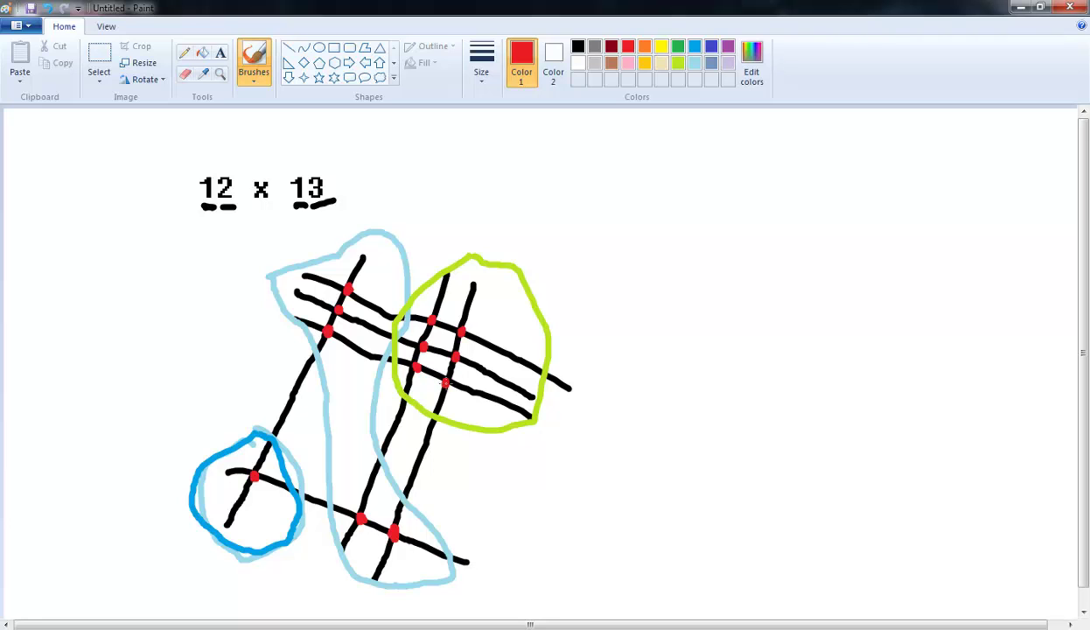
# Step: Launch Calculator from the Start menu and move it to the right of the drawing
pyautogui.press('super')
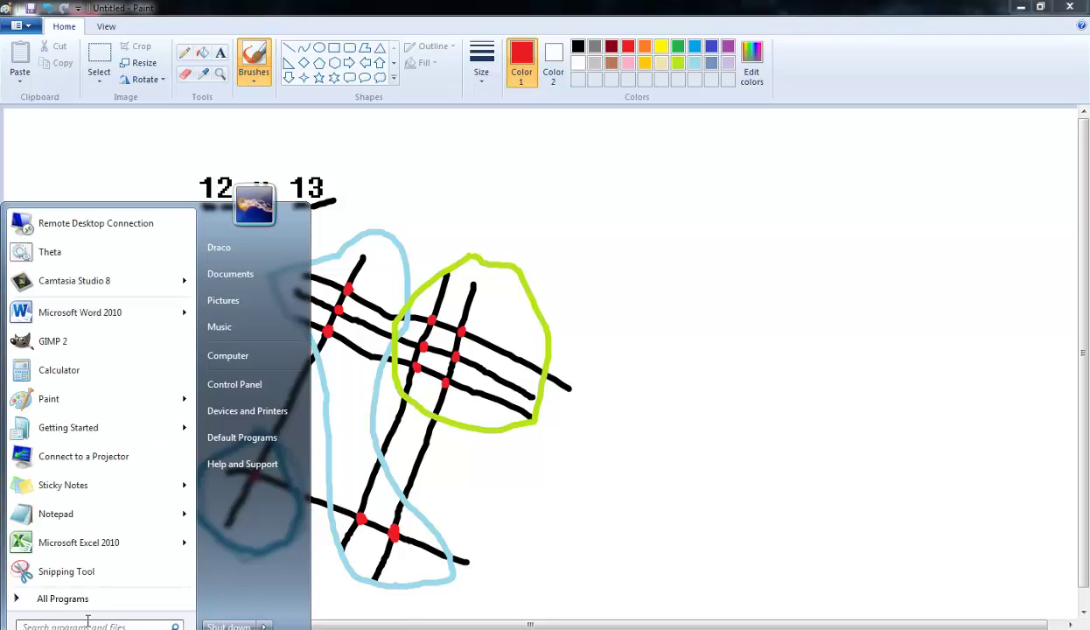
pyautogui.click(108, 370)
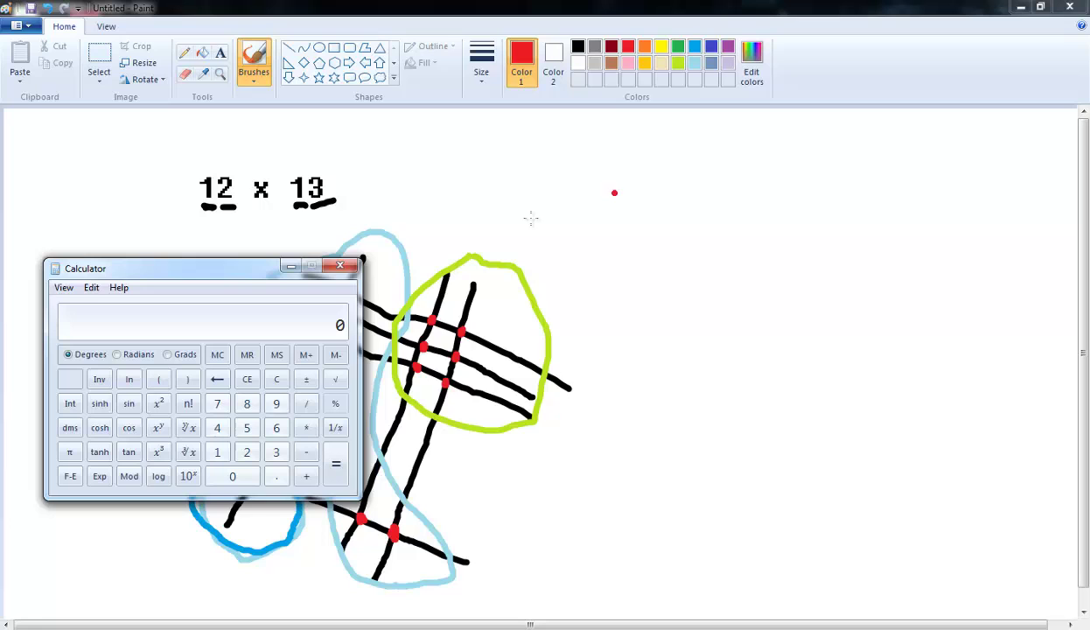
pyautogui.moveTo(267, 269)
pyautogui.mouseDown()
pyautogui.moveTo(599, 263)
pyautogui.moveTo(819, 226)
pyautogui.moveTo(853, 246)
pyautogui.mouseUp()
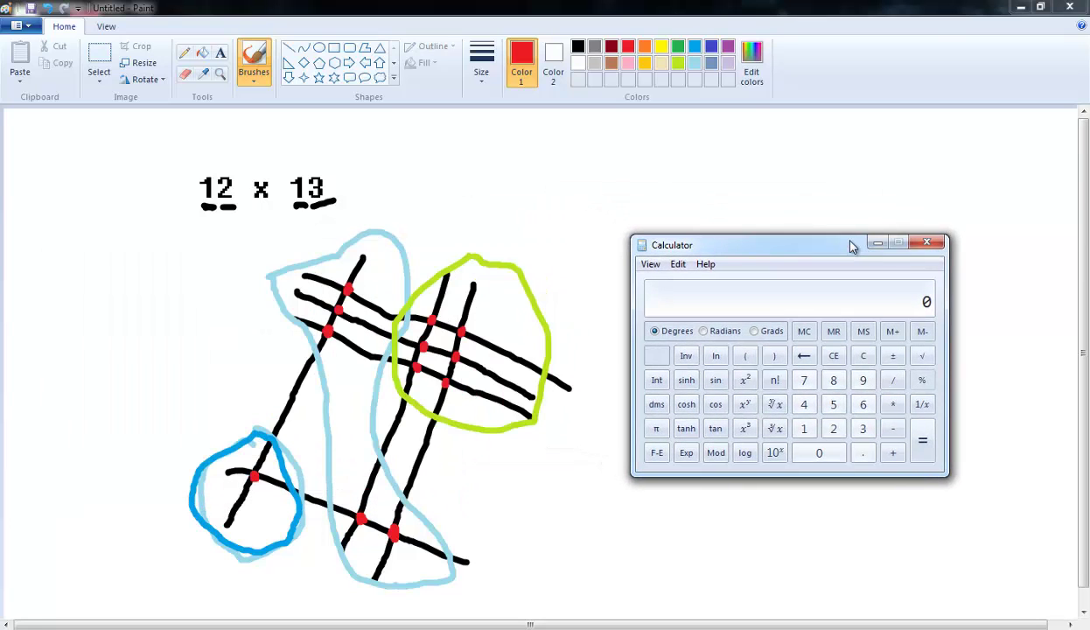
# Step: Compute 12 × 13 = 156, move Calculator up and out of the way, and return to Paint
pyautogui.click(803, 429)
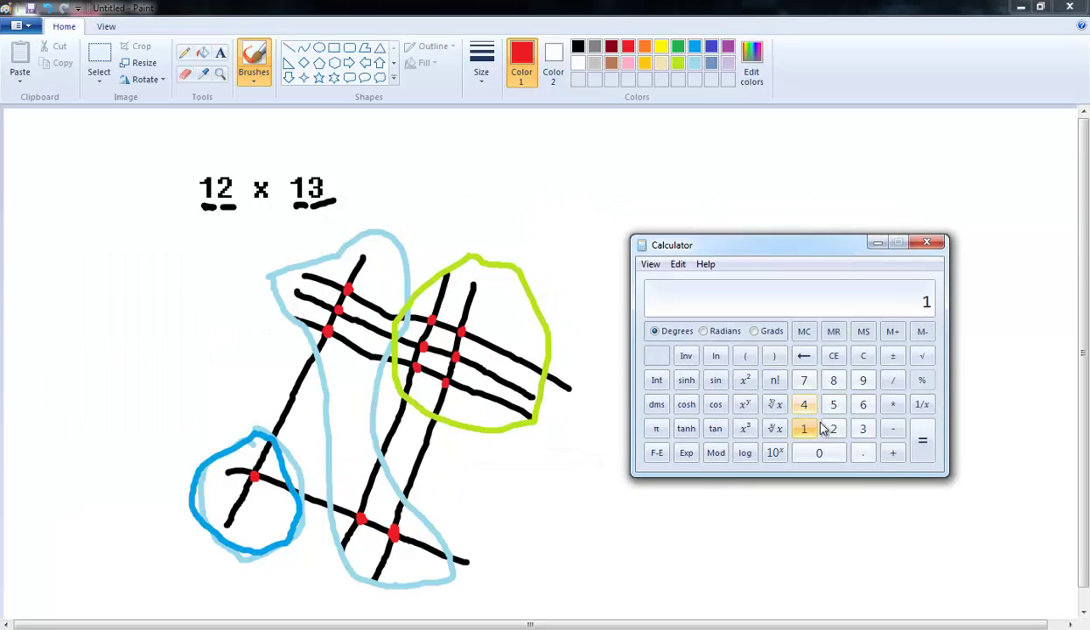
pyautogui.click(832, 429)
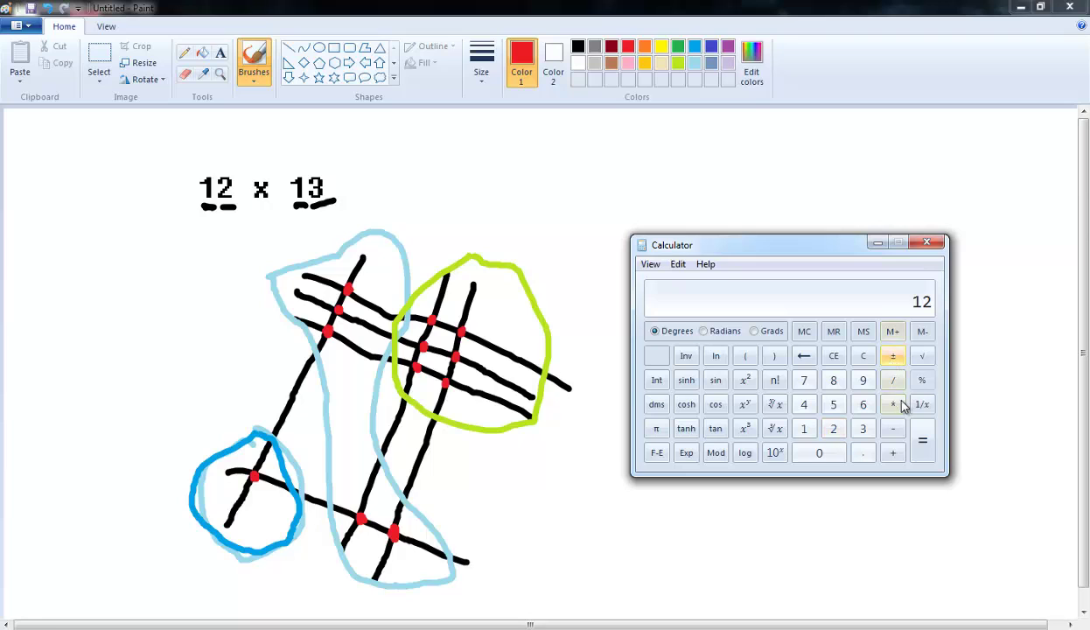
pyautogui.click(892, 411)
pyautogui.click(803, 428)
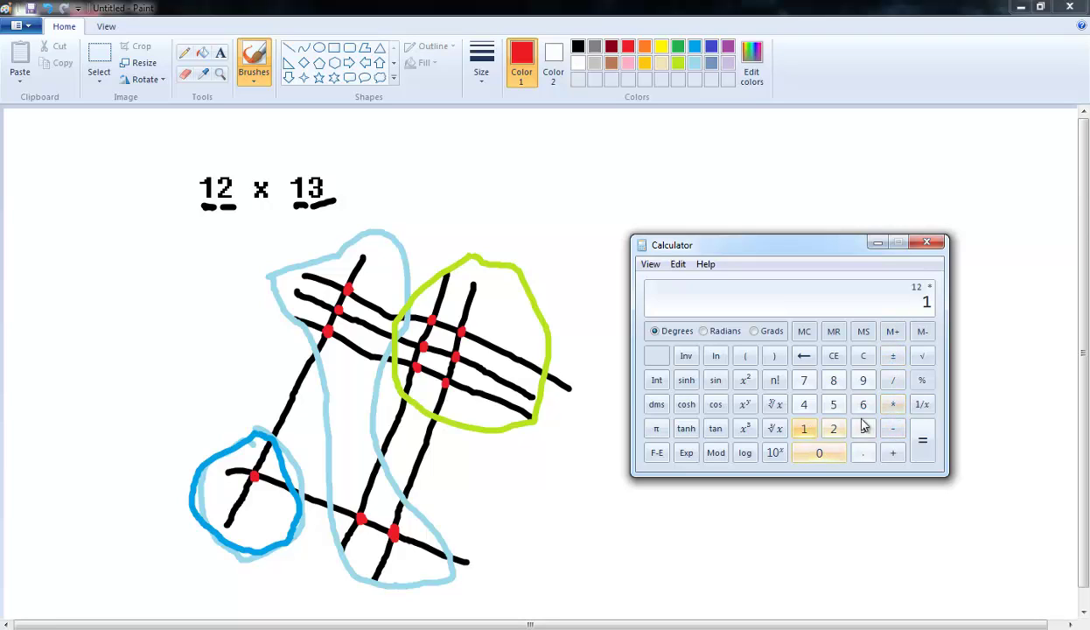
pyautogui.click(862, 428)
pyautogui.click(923, 440)
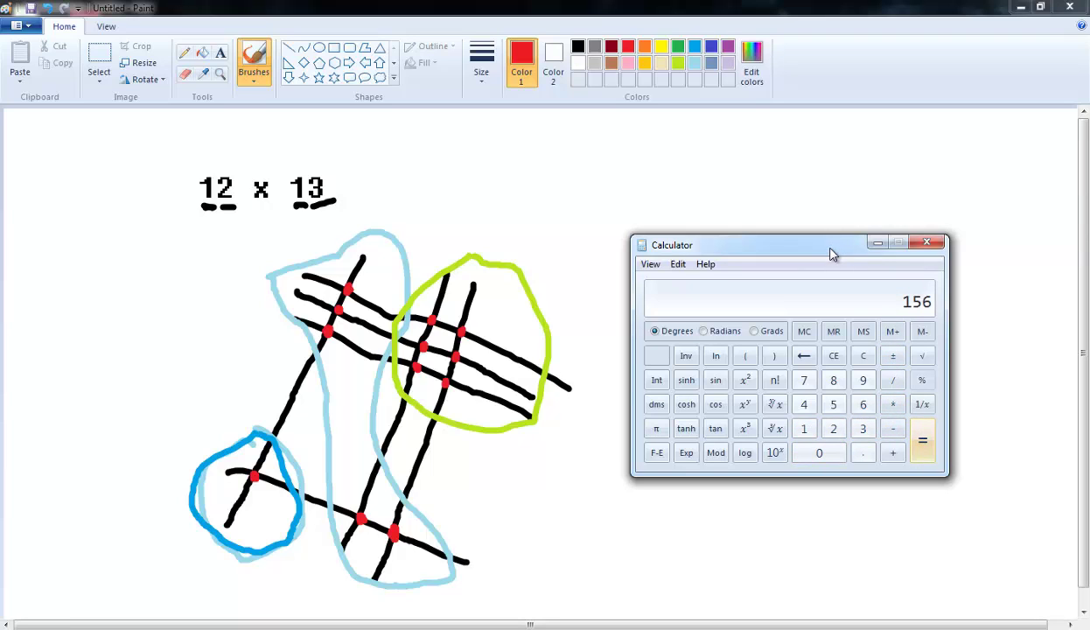
pyautogui.moveTo(835, 246); pyautogui.dragTo(948, 148)
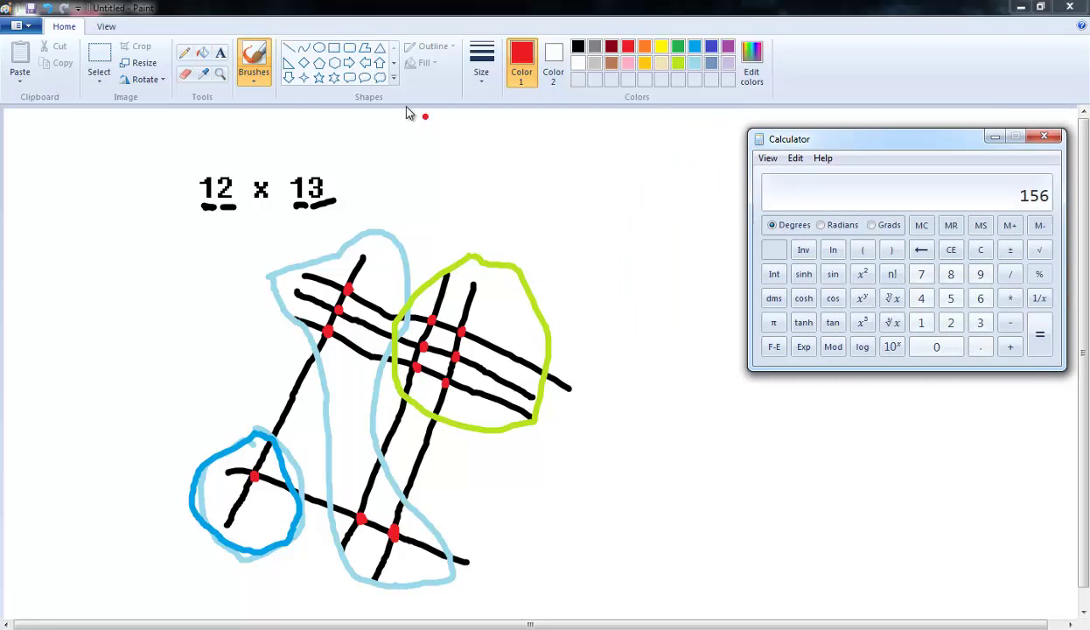
pyautogui.click(567, 56)
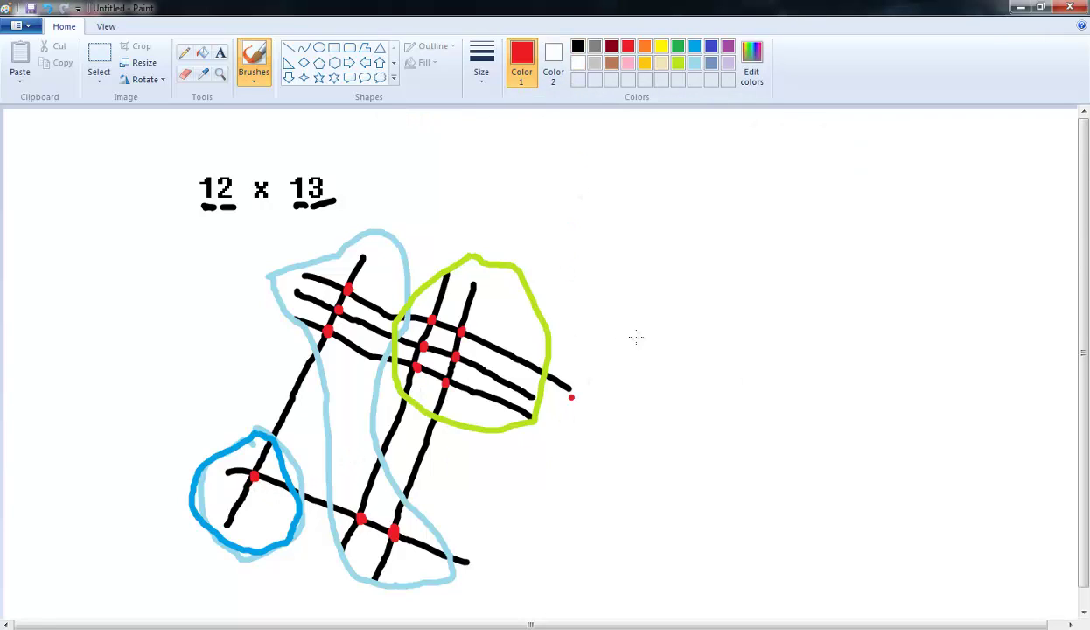
# Step: Brush-draw the answer 156 in red to the right of the grid
pyautogui.moveTo(698, 275); pyautogui.dragTo(698, 343)
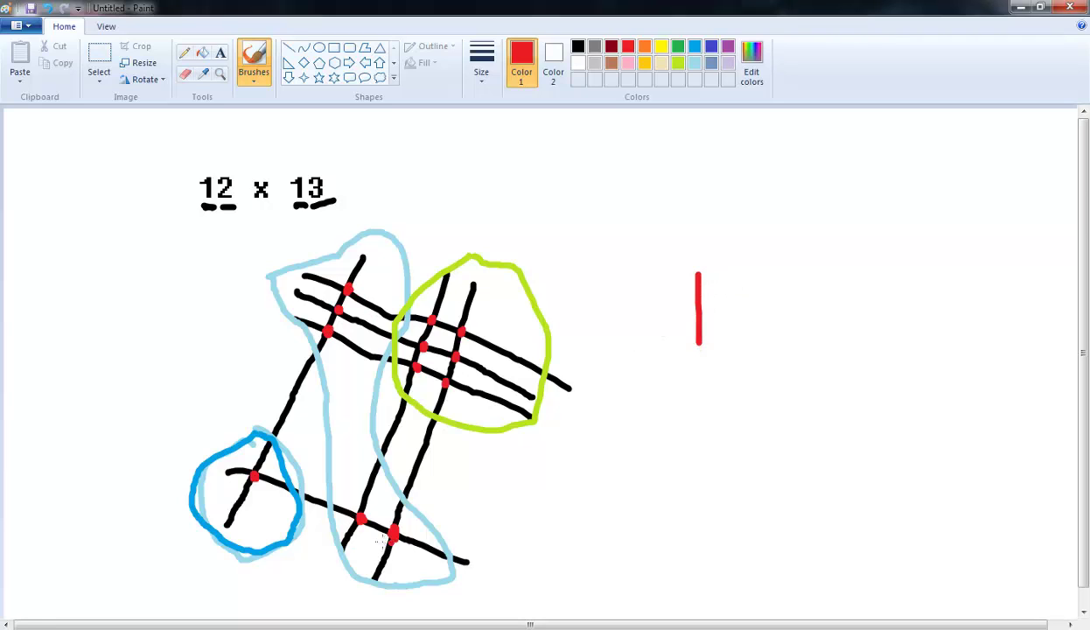
pyautogui.moveTo(763, 278)
pyautogui.mouseDown()
pyautogui.moveTo(726, 278)
pyautogui.moveTo(728, 302)
pyautogui.moveTo(759, 308)
pyautogui.moveTo(729, 330)
pyautogui.mouseUp()
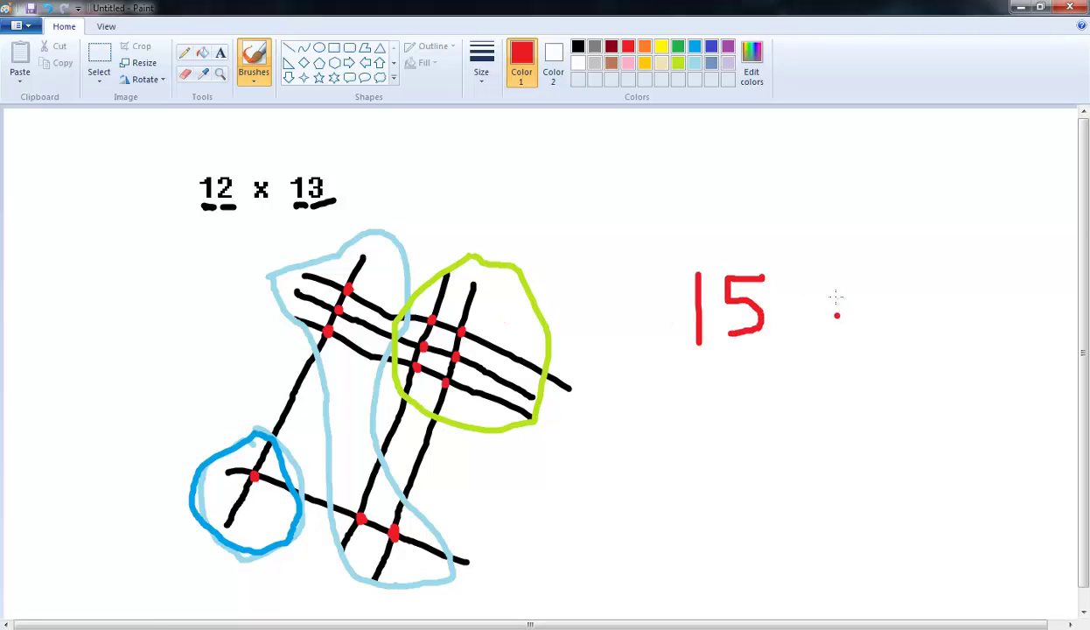
pyautogui.moveTo(807, 272)
pyautogui.mouseDown()
pyautogui.moveTo(790, 331)
pyautogui.moveTo(806, 302)
pyautogui.moveTo(789, 306)
pyautogui.mouseUp()
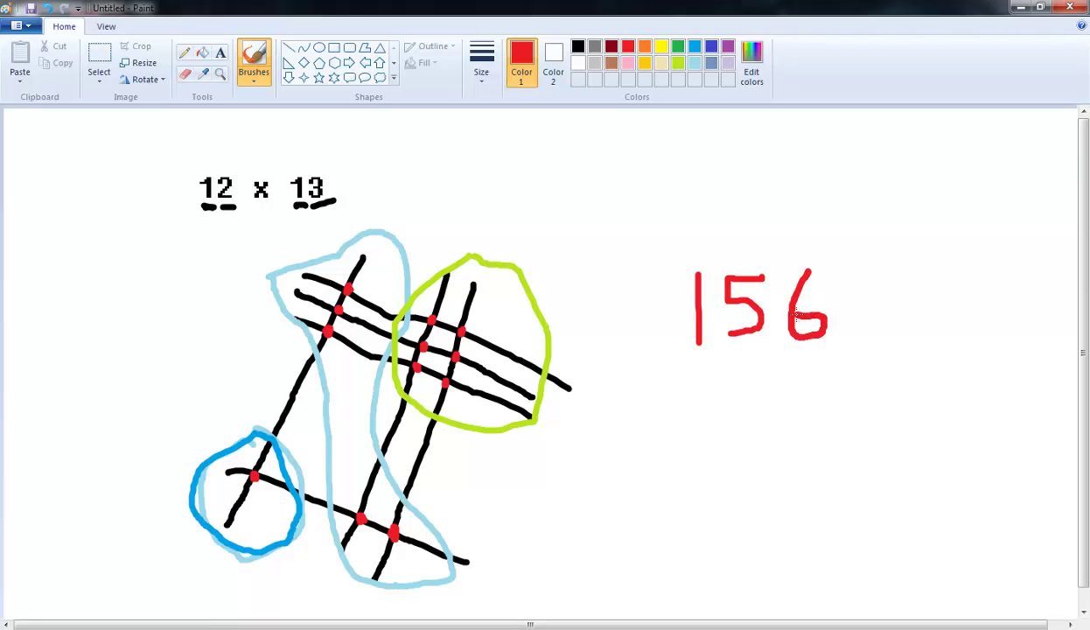
# Step: Draw a black box around 156 and touch up its top-left corner
pyautogui.click(577, 47)
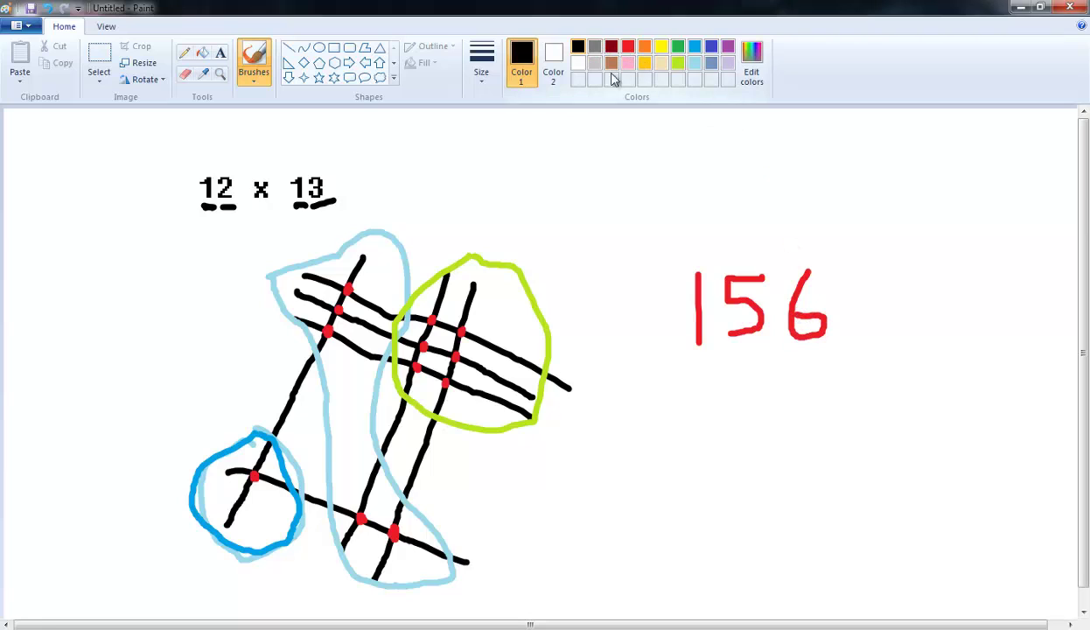
pyautogui.moveTo(680, 254)
pyautogui.mouseDown()
pyautogui.moveTo(734, 246)
pyautogui.moveTo(857, 289)
pyautogui.moveTo(826, 364)
pyautogui.moveTo(693, 359)
pyautogui.moveTo(677, 248)
pyautogui.mouseUp()
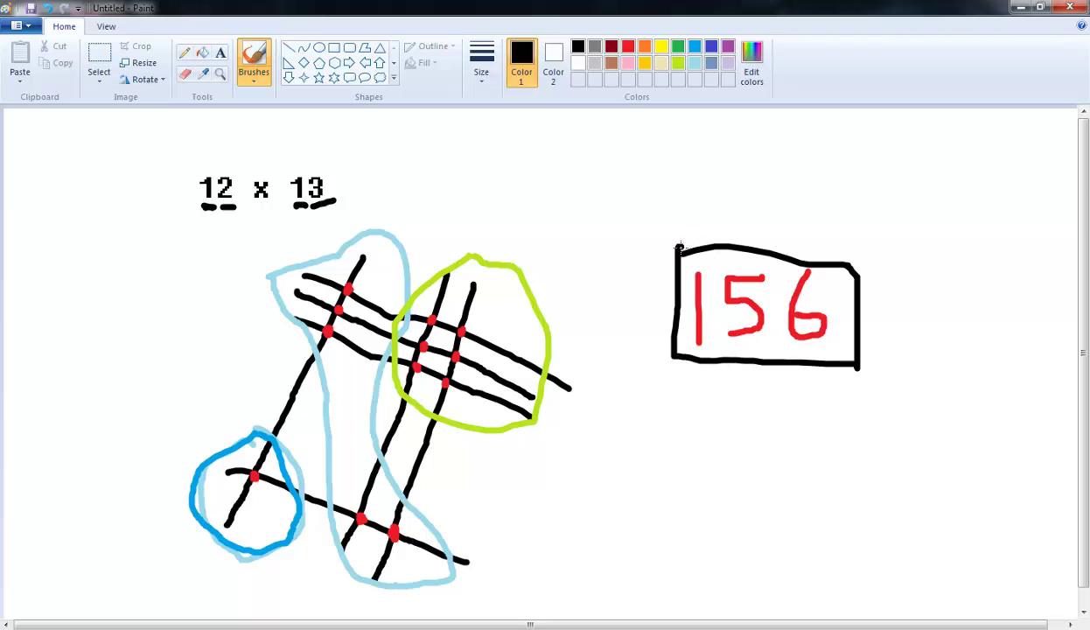
pyautogui.moveTo(684, 249); pyautogui.dragTo(709, 251)
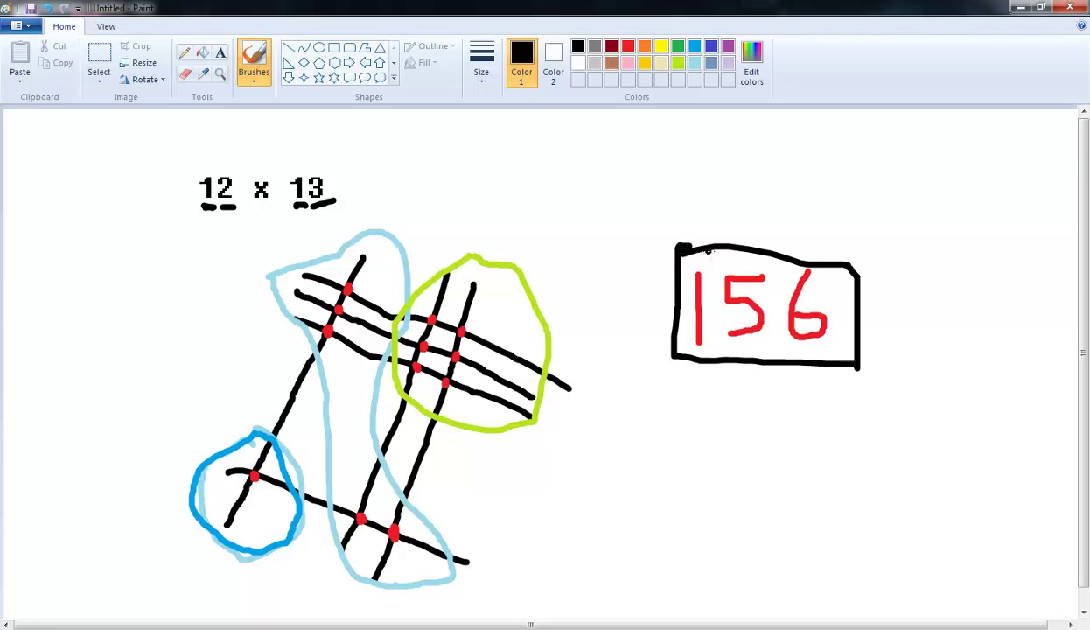